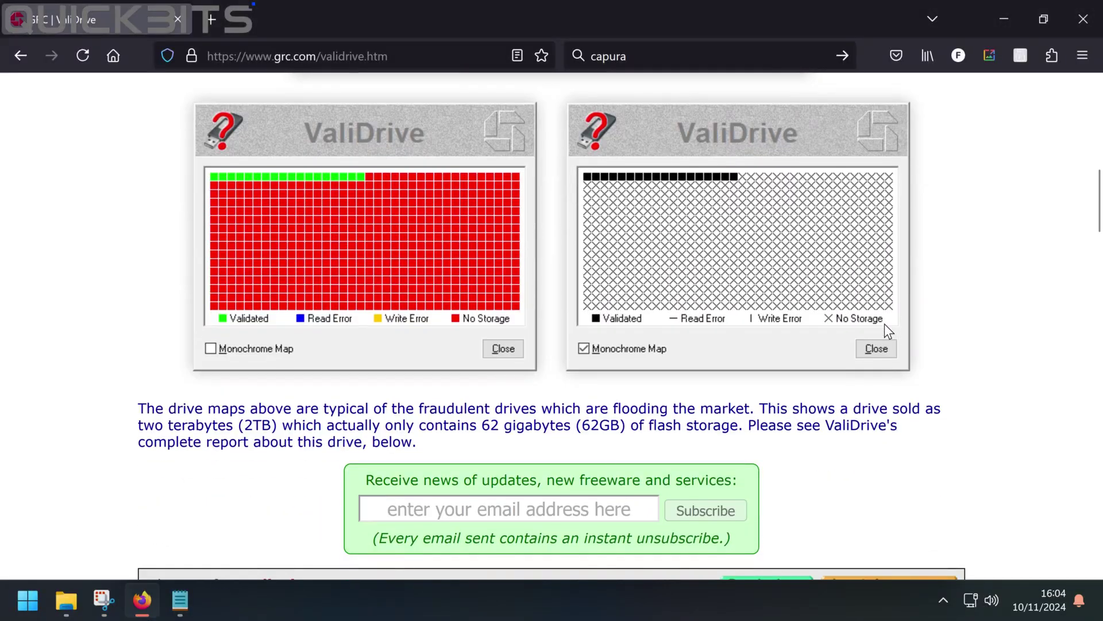
pyautogui.scroll(-3, 884, 324)
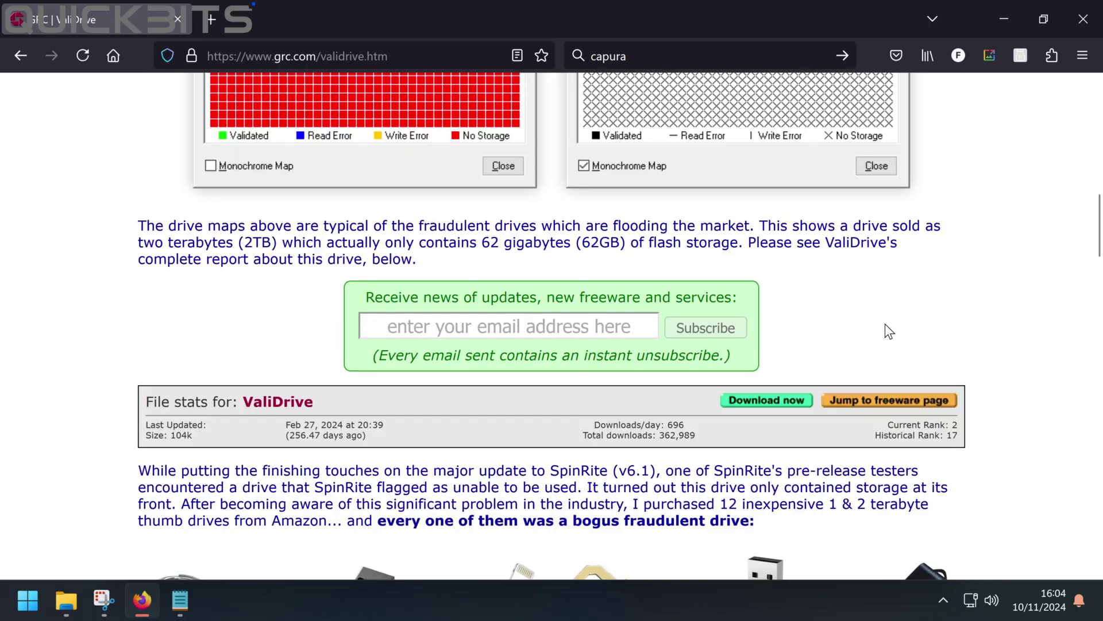
pyautogui.scroll(-3, 888, 328)
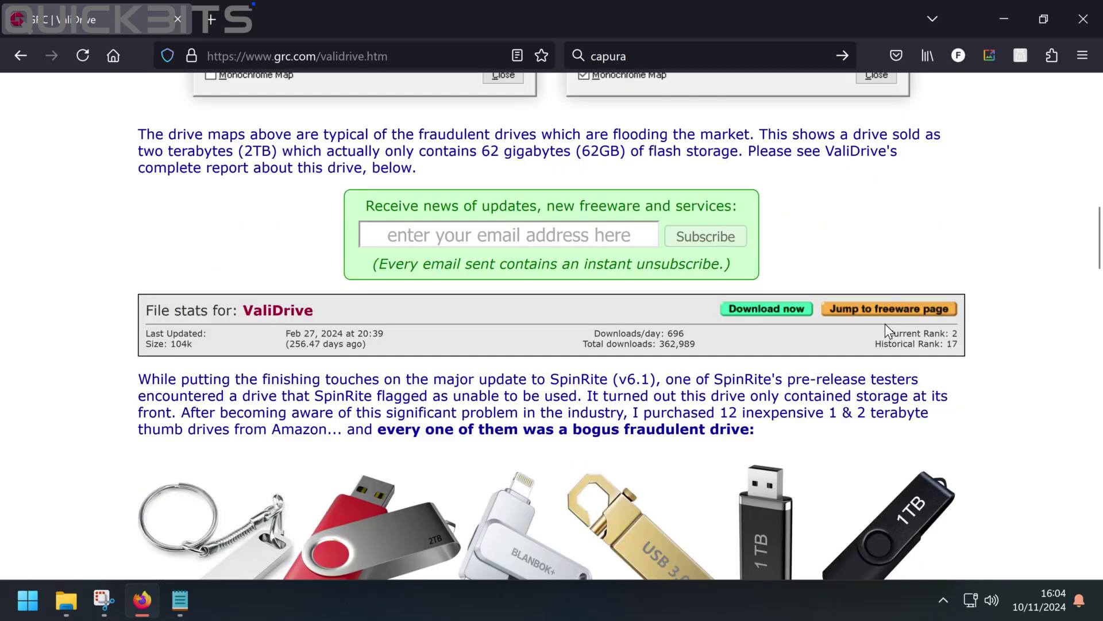
pyautogui.scroll(-2, 886, 325)
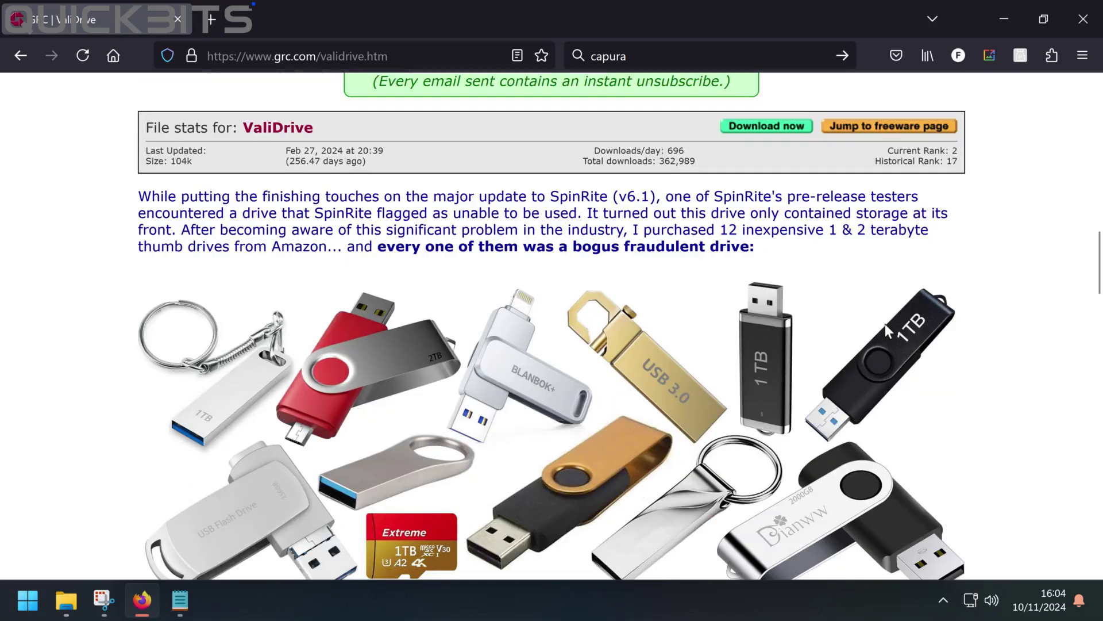
pyautogui.scroll(-3, 886, 325)
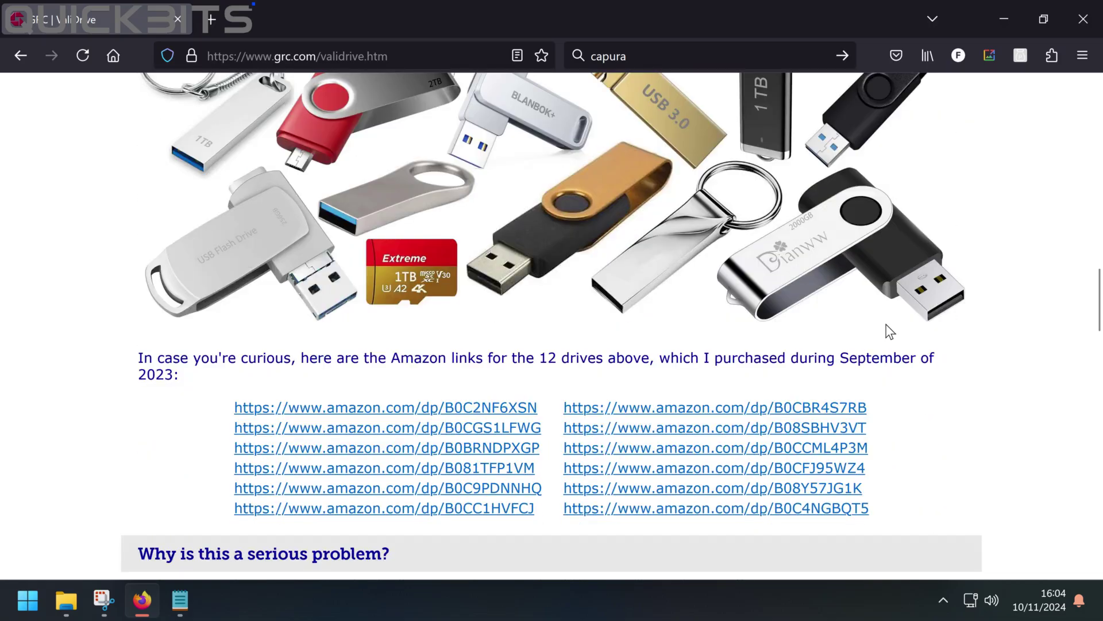
pyautogui.scroll(-2, 890, 332)
pyautogui.scroll(-3, 890, 331)
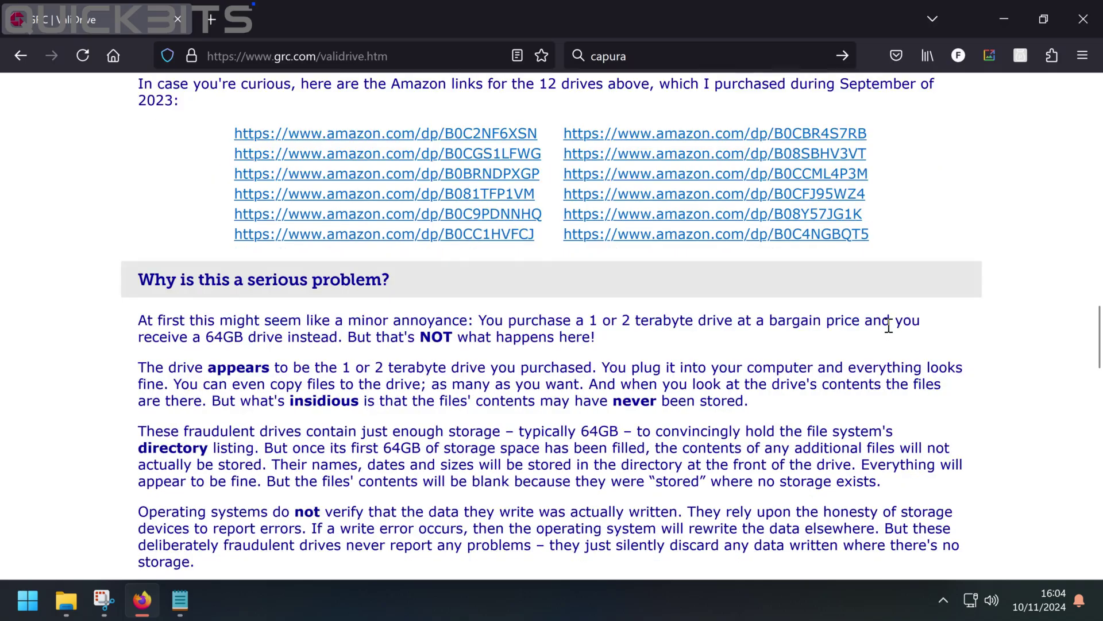
pyautogui.scroll(-5, 890, 332)
pyautogui.scroll(-2, 891, 332)
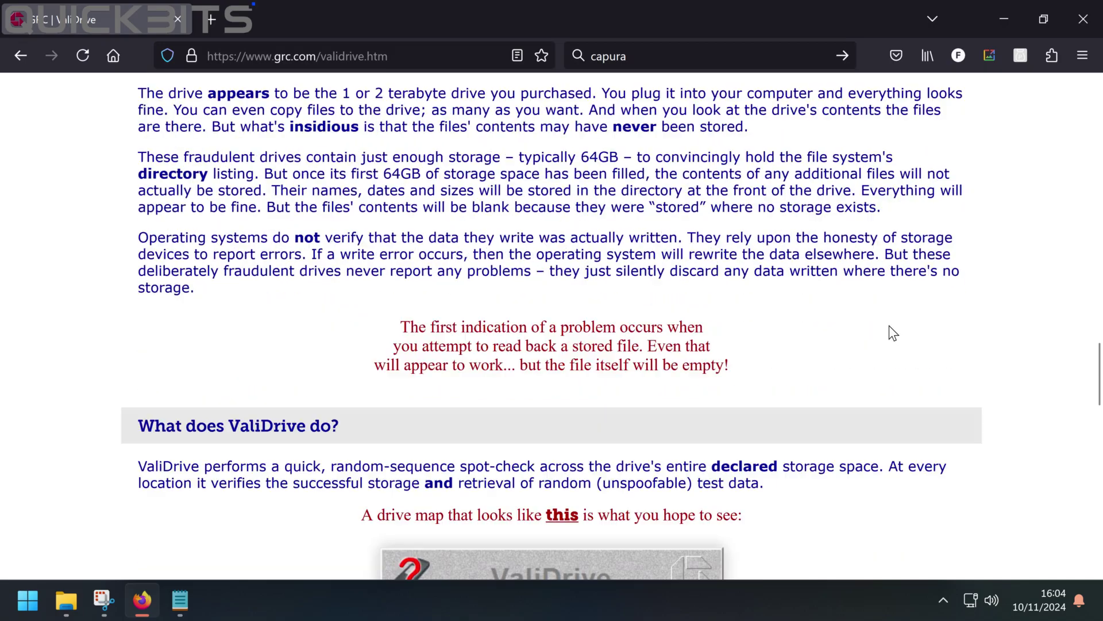
pyautogui.scroll(-4, 889, 325)
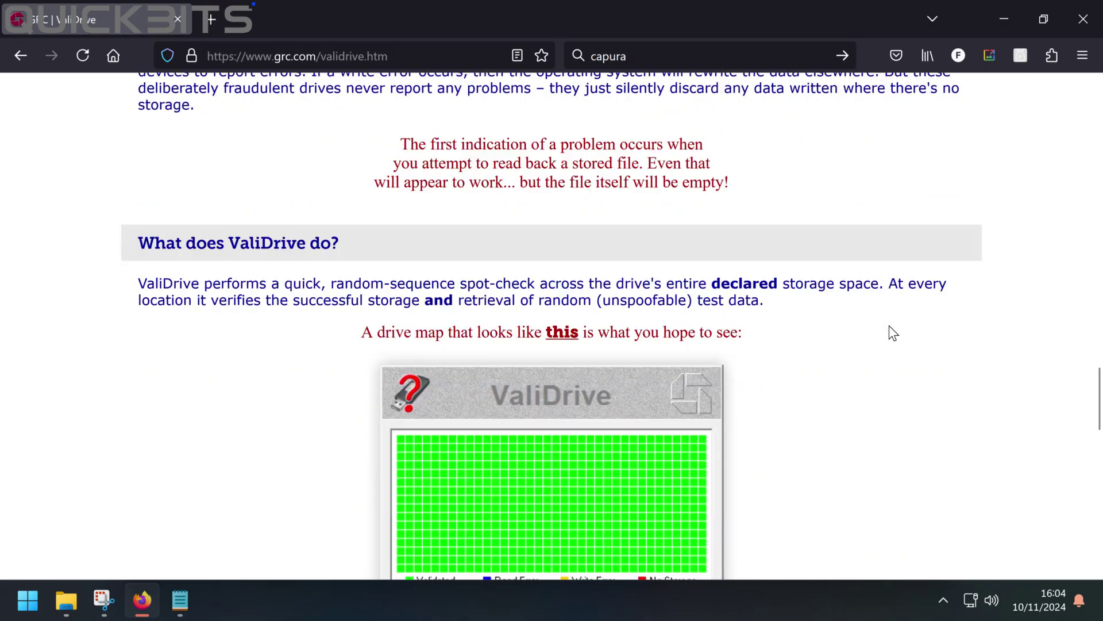
pyautogui.scroll(-2, 888, 325)
pyautogui.scroll(-1, 890, 327)
pyautogui.scroll(-2, 890, 326)
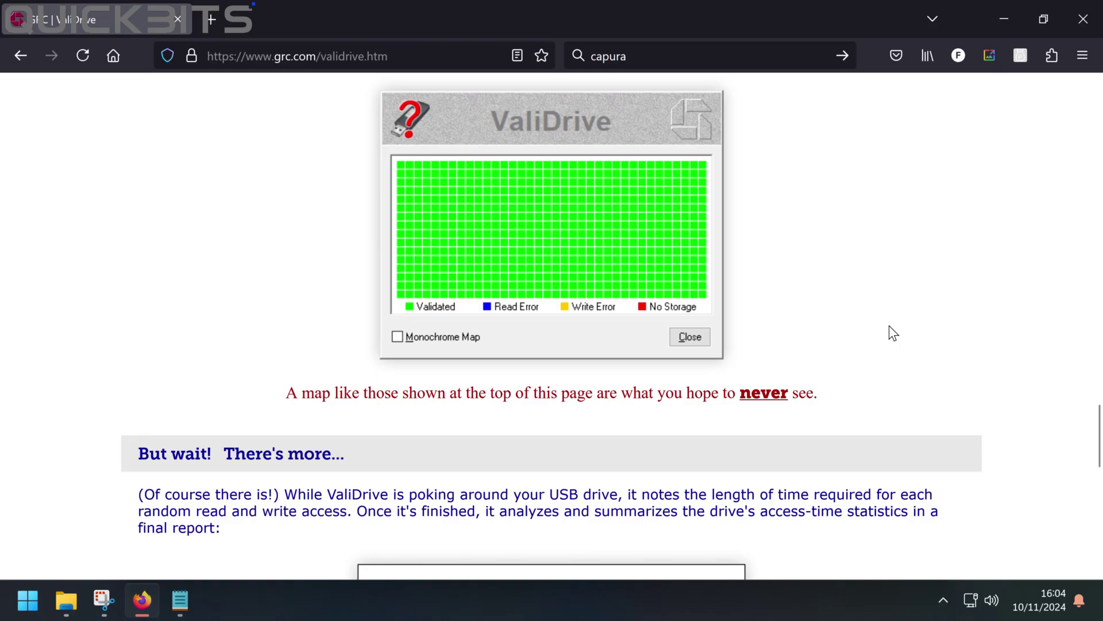
pyautogui.scroll(-4, 888, 326)
pyautogui.scroll(-4, 888, 325)
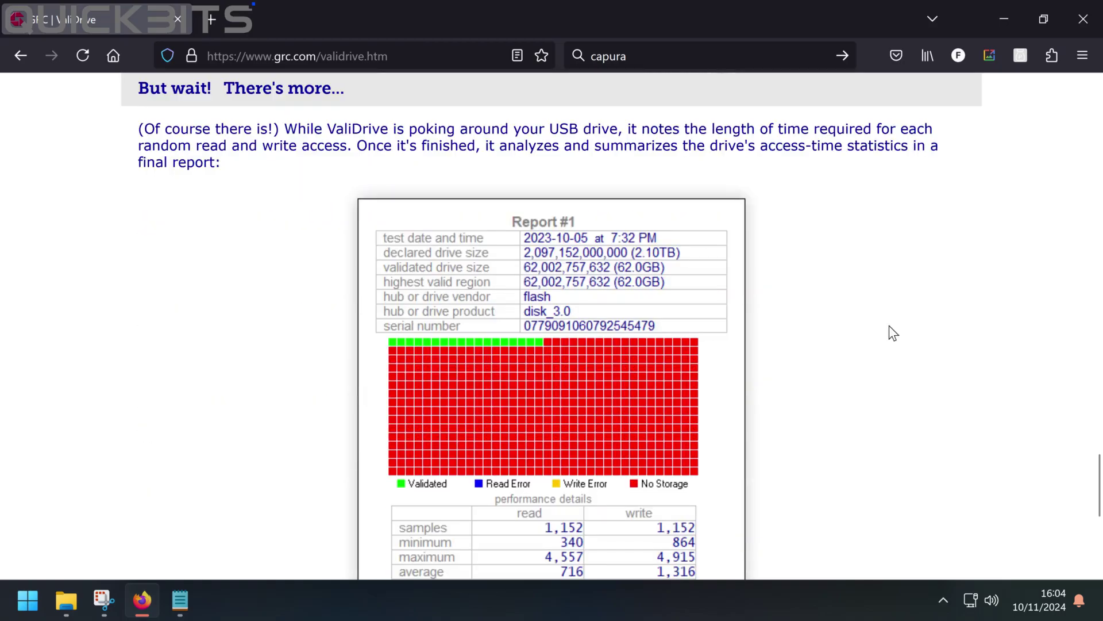
pyautogui.scroll(-3, 888, 326)
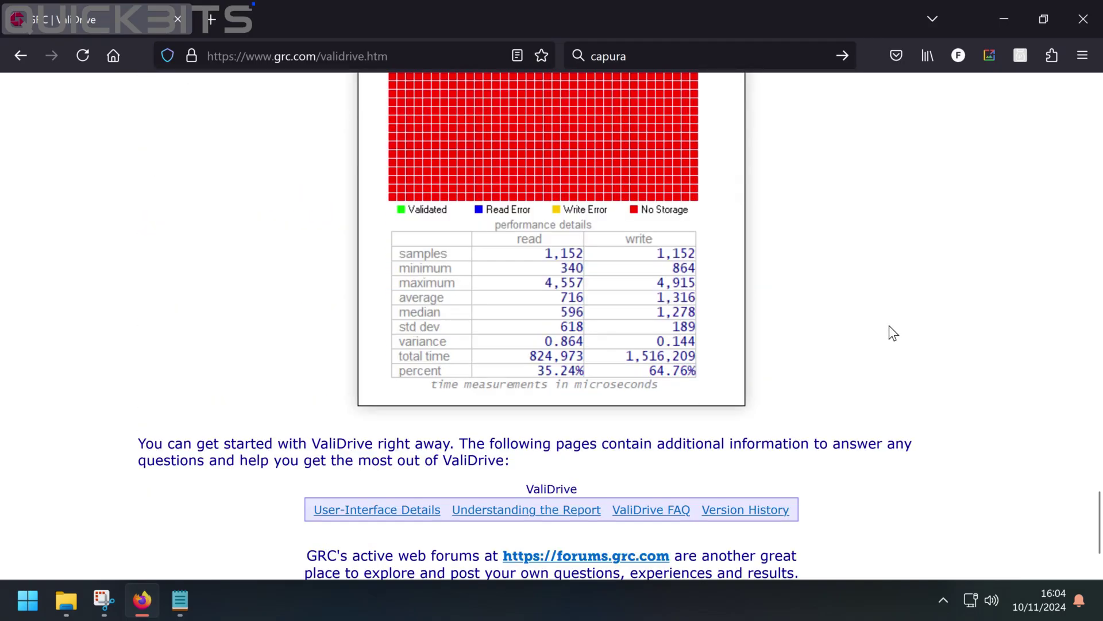
pyautogui.scroll(-3, 889, 325)
pyautogui.scroll(-1, 888, 325)
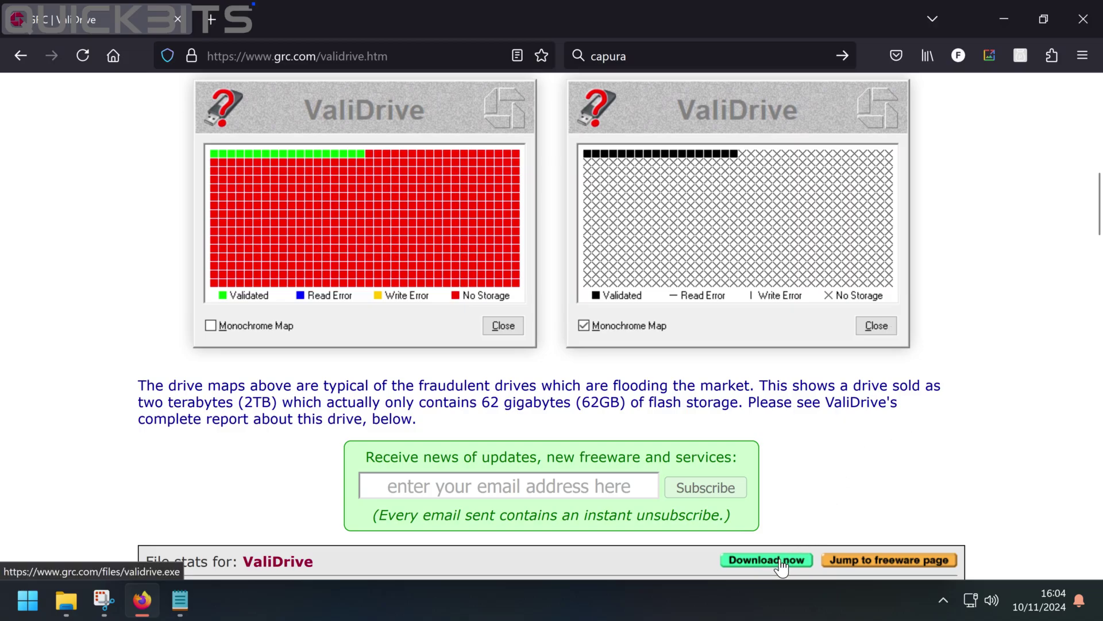
# - Download validrive.exe (104 kB) from the ValiDrive page and dismiss the downloads list
pyautogui.click(781, 561)
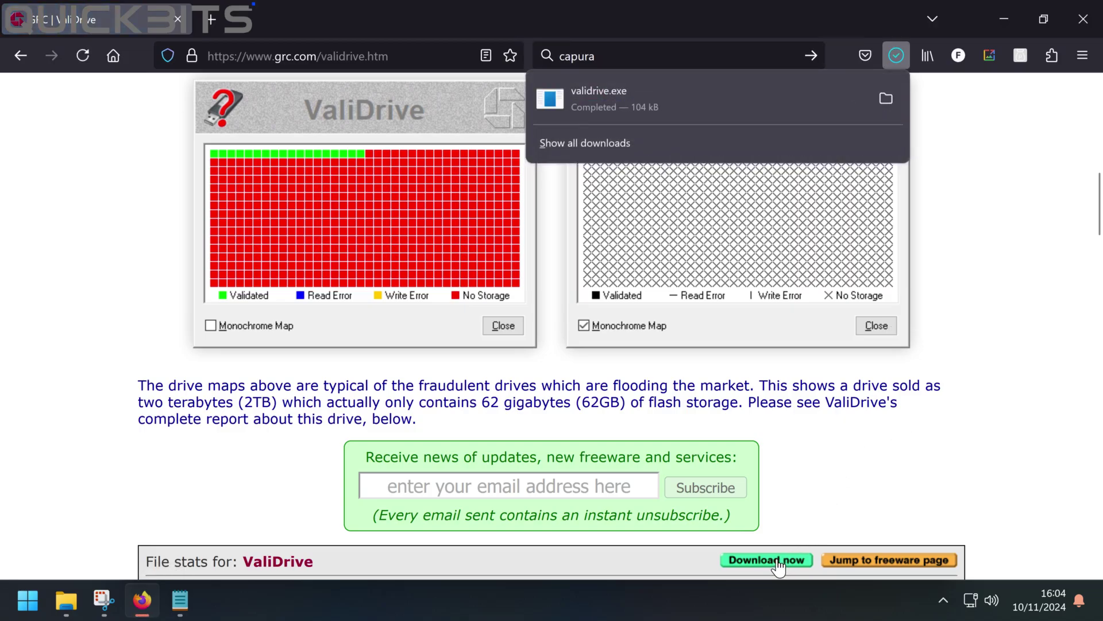
pyautogui.click(882, 453)
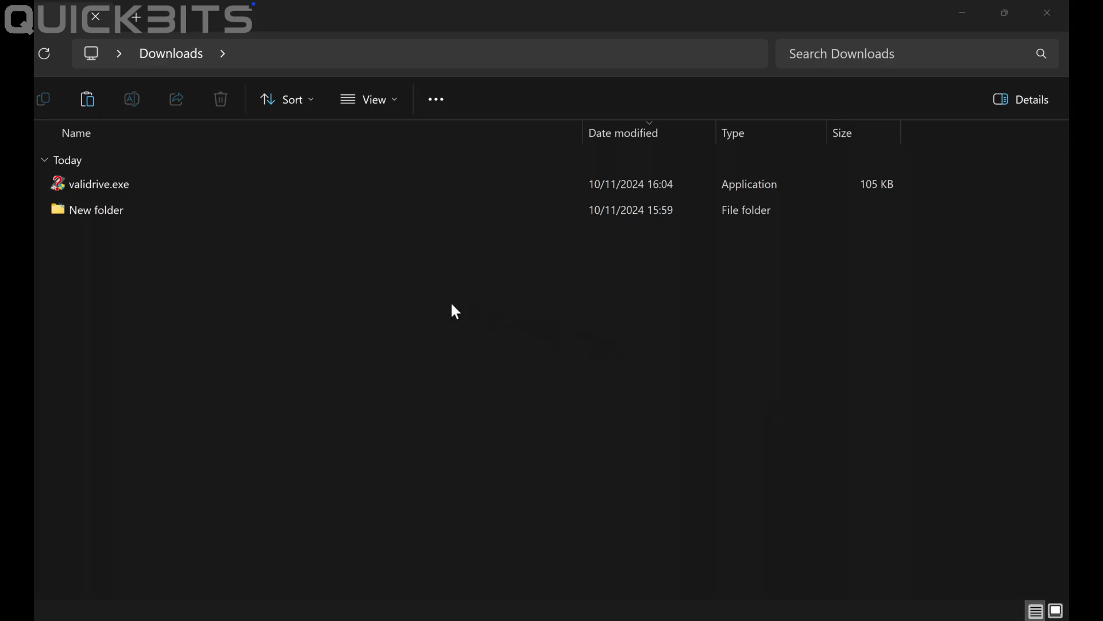
# - Run validrive.exe from the Downloads folder to open ValiDrive v1.0.1
pyautogui.click(100, 184)
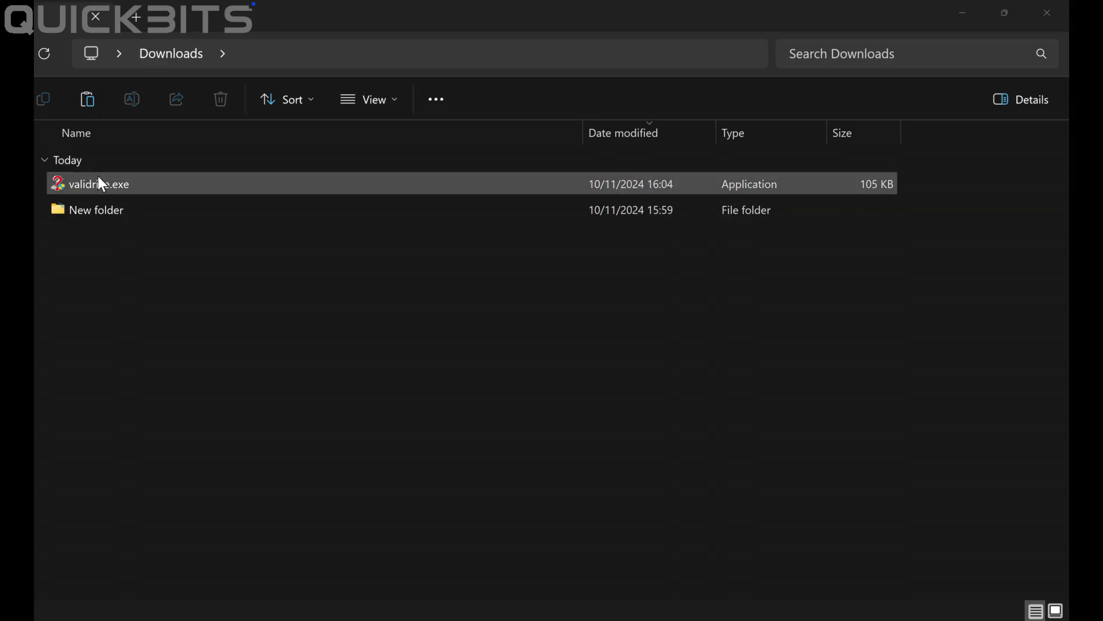
pyautogui.doubleClick(177, 180)
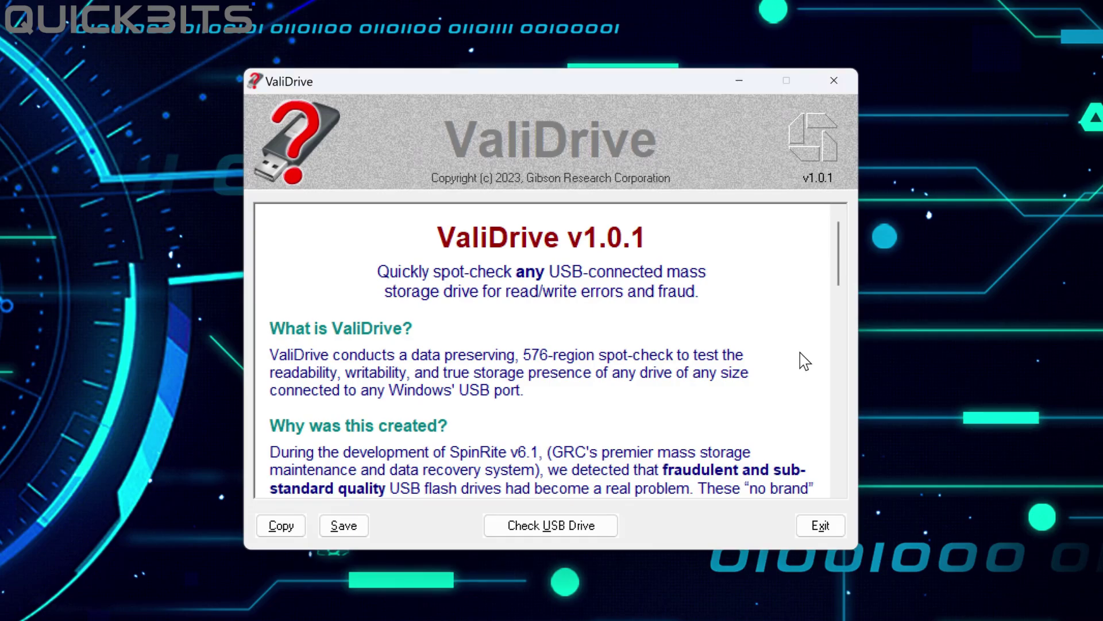
# - Read the ValiDrive introduction to the end, then detect the 8.02GB USB drive H:
pyautogui.scroll(-1, 800, 353)
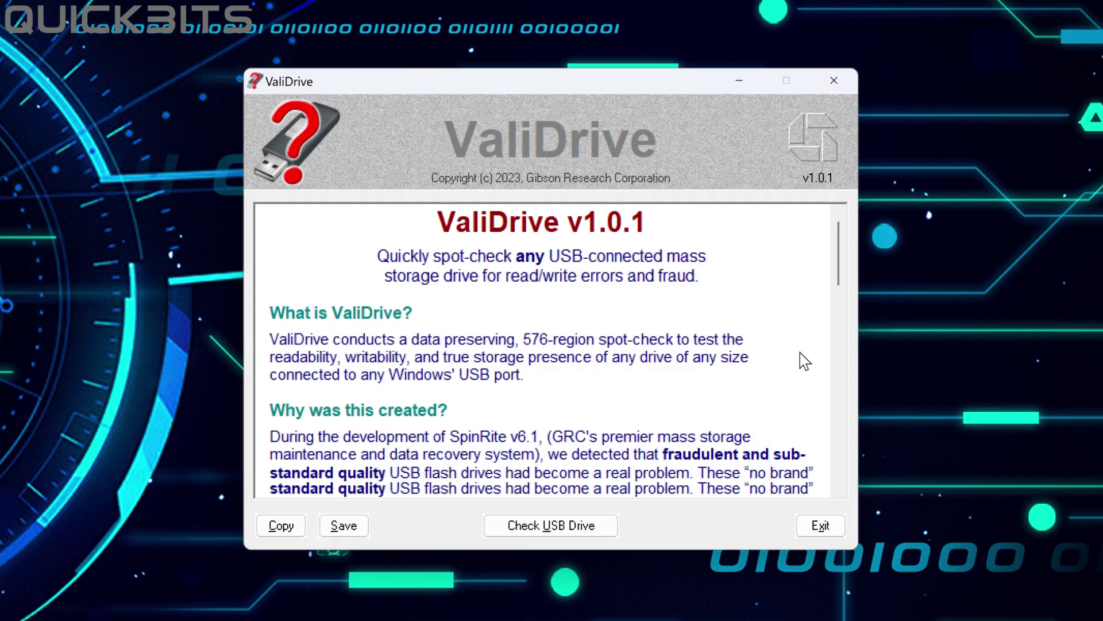
pyautogui.scroll(-3, 800, 353)
pyautogui.scroll(-2, 800, 354)
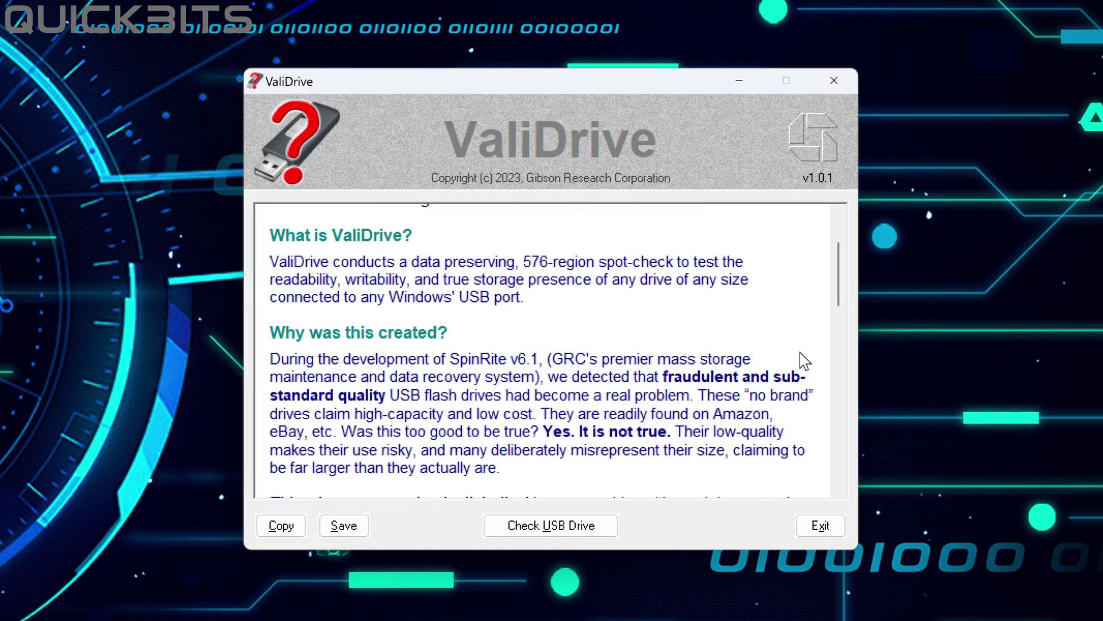
pyautogui.scroll(-2, 800, 354)
pyautogui.scroll(-2, 801, 354)
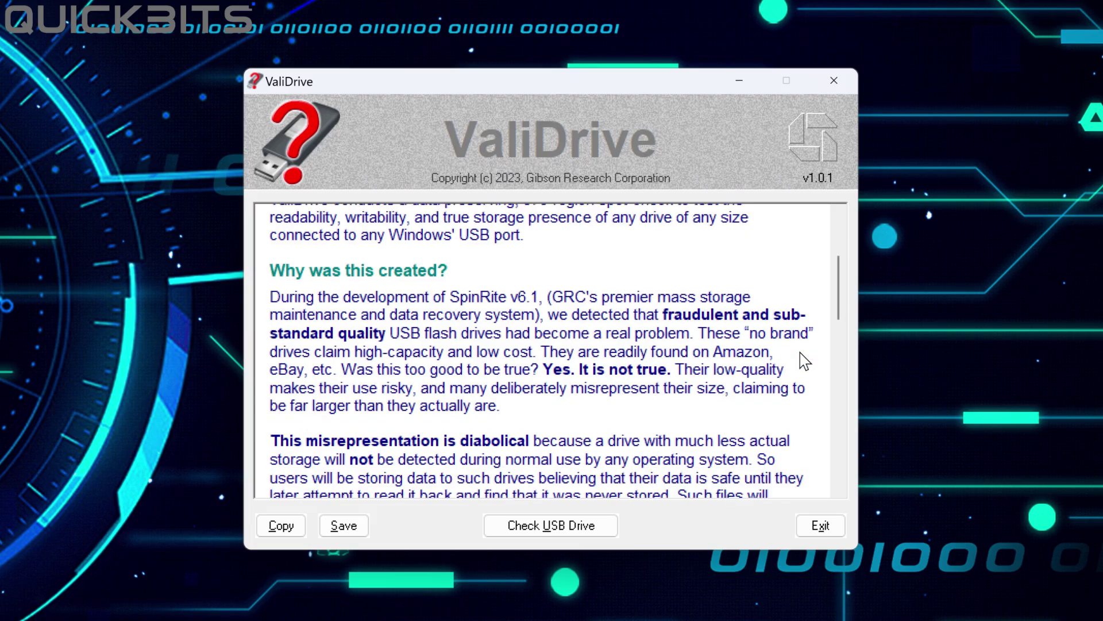
pyautogui.scroll(-2, 801, 354)
pyautogui.scroll(-2, 801, 360)
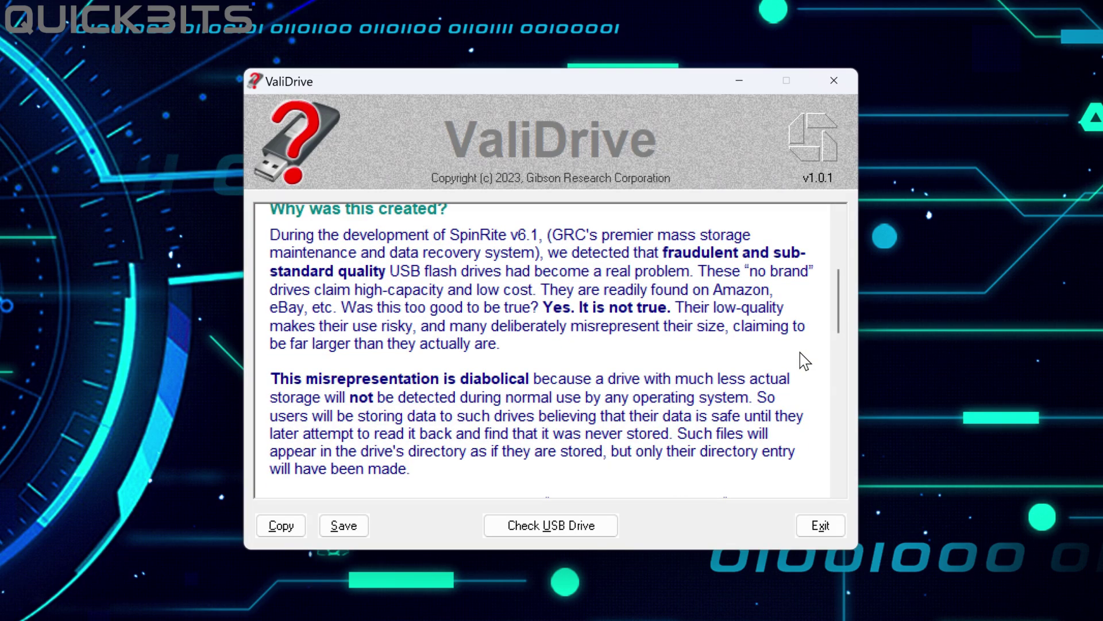
pyautogui.scroll(-5, 801, 360)
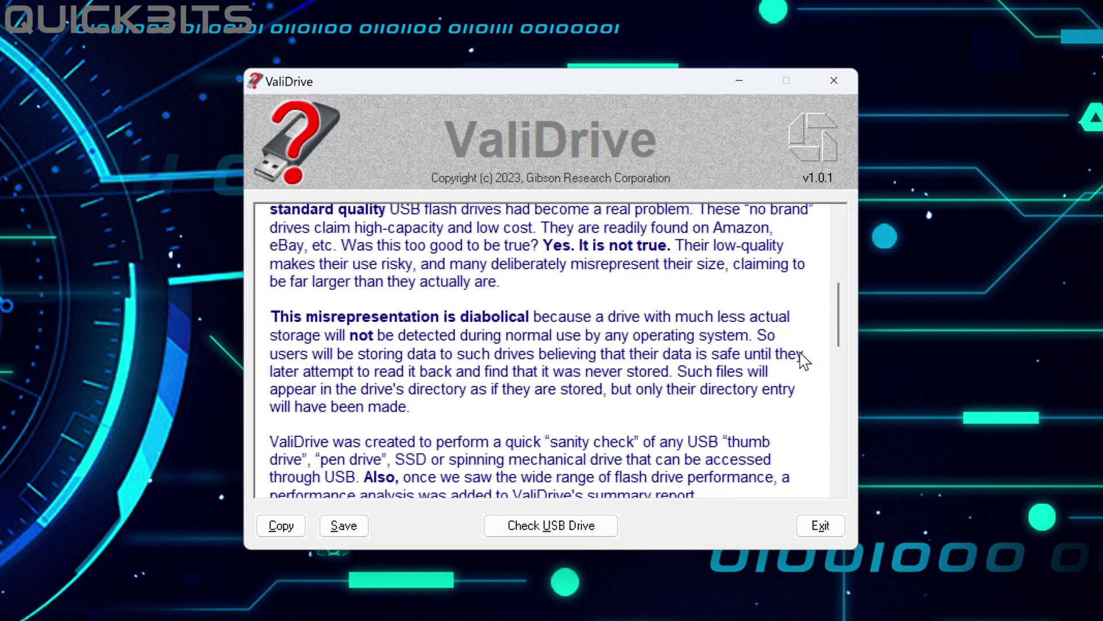
pyautogui.scroll(-4, 801, 360)
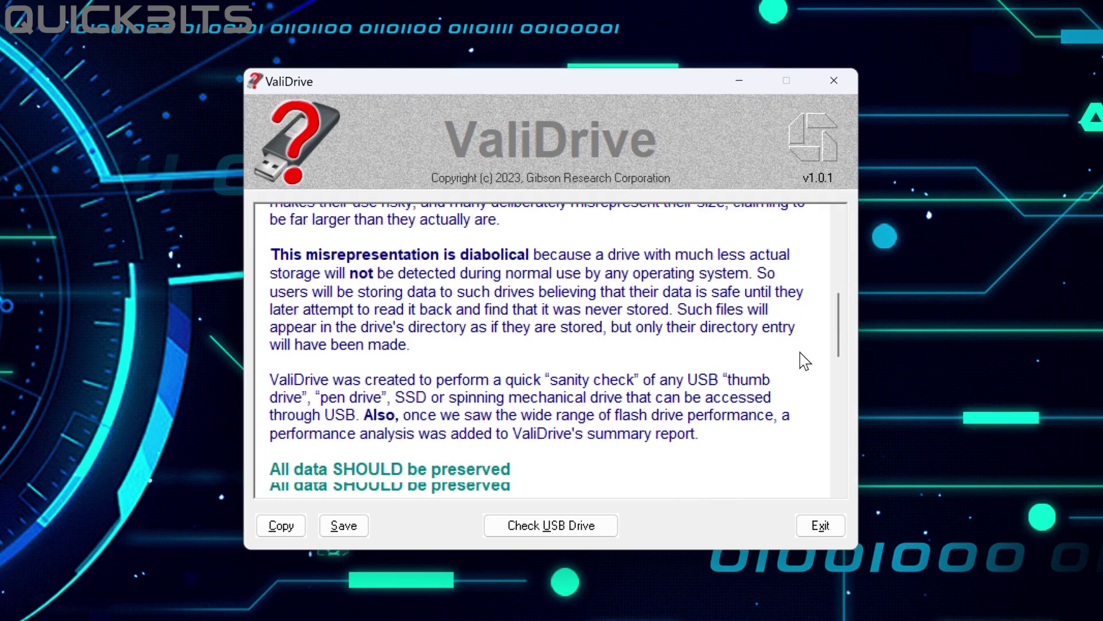
pyautogui.scroll(-4, 800, 360)
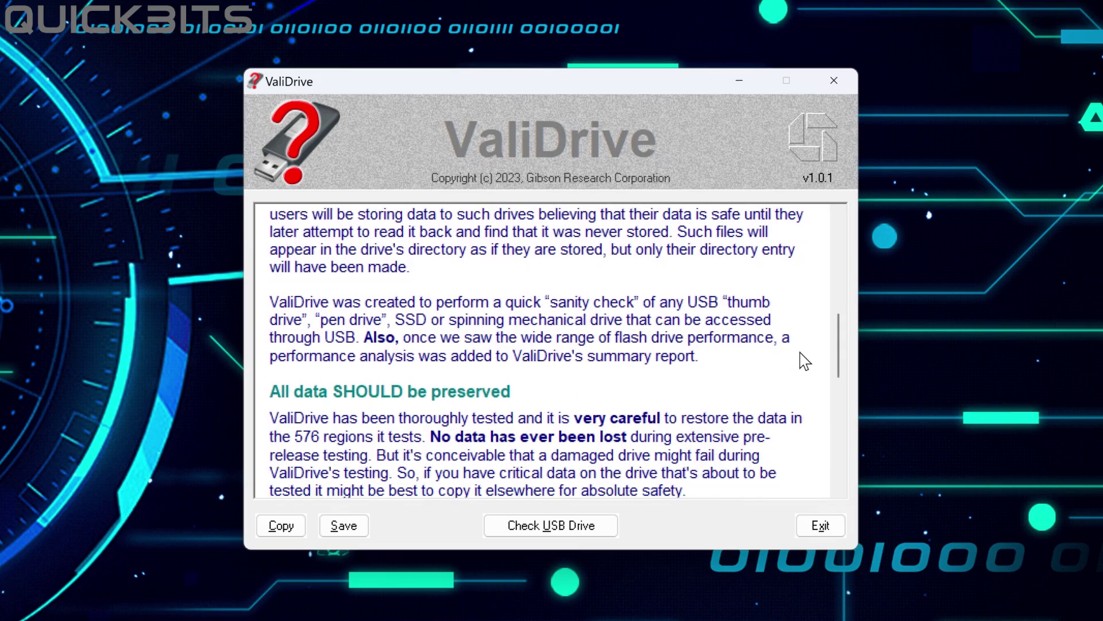
pyautogui.scroll(-2, 800, 353)
pyautogui.scroll(-2, 800, 354)
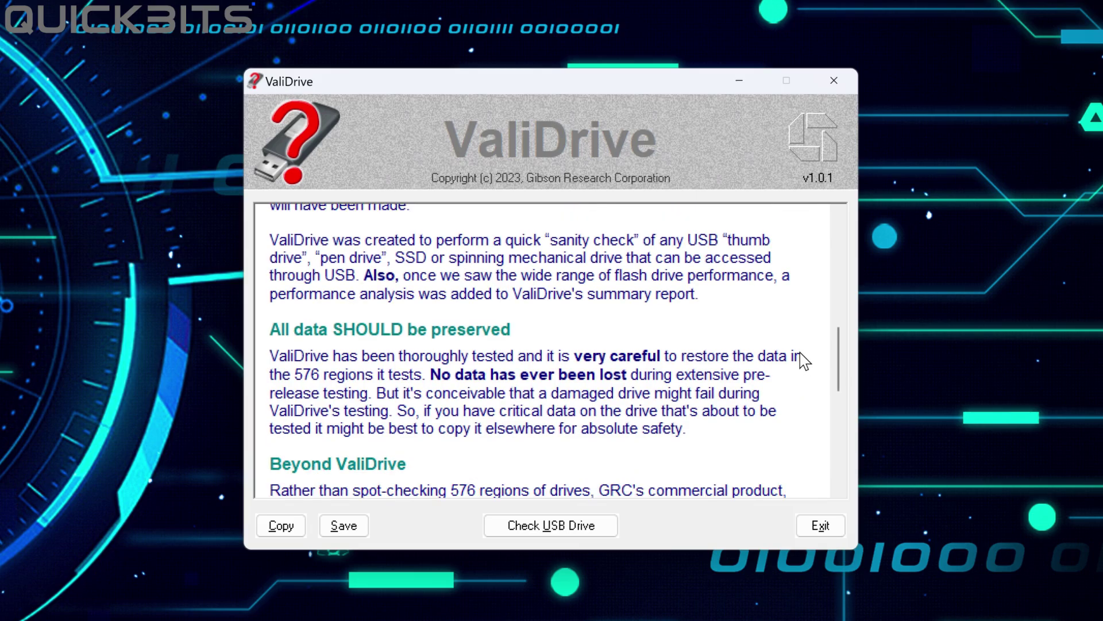
pyautogui.scroll(-2, 805, 361)
pyautogui.scroll(-2, 800, 354)
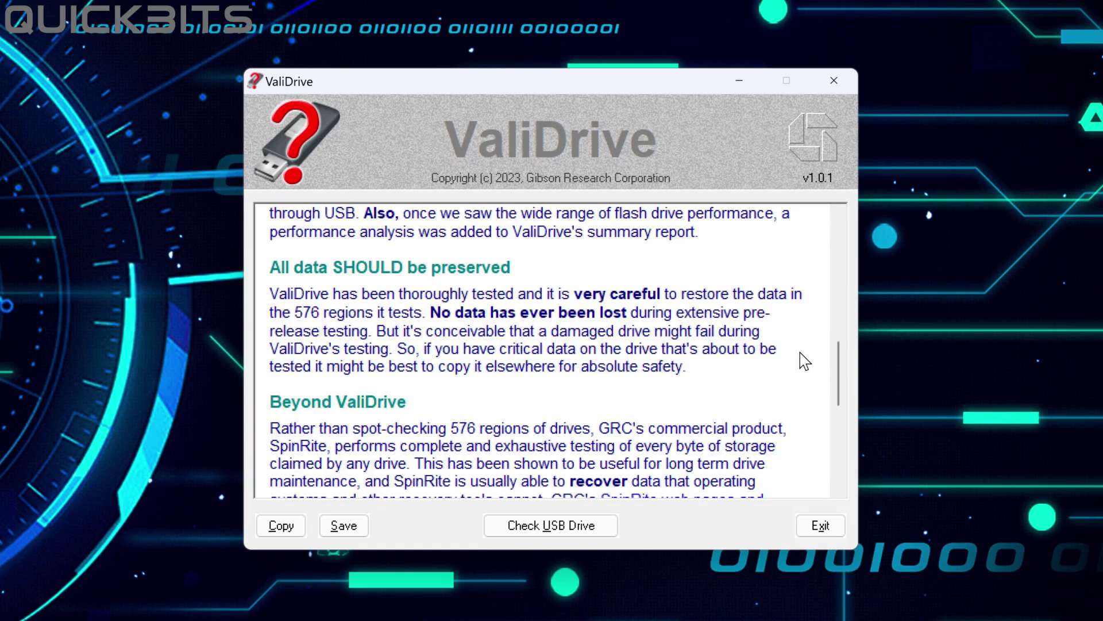
pyautogui.scroll(-3, 800, 354)
pyautogui.scroll(-4, 800, 354)
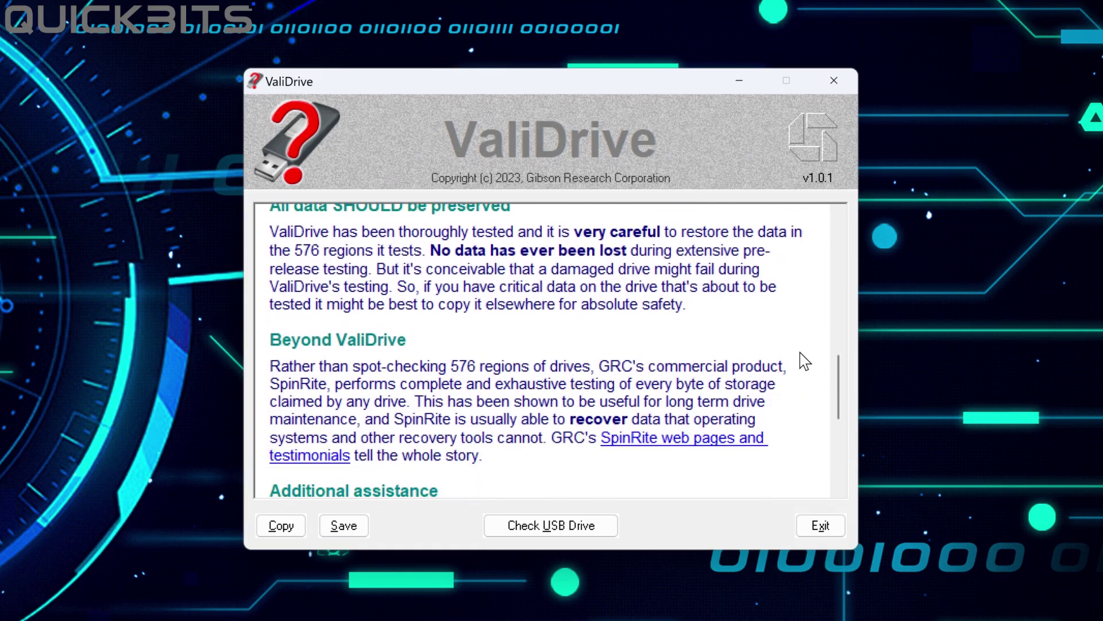
pyautogui.scroll(-4, 800, 354)
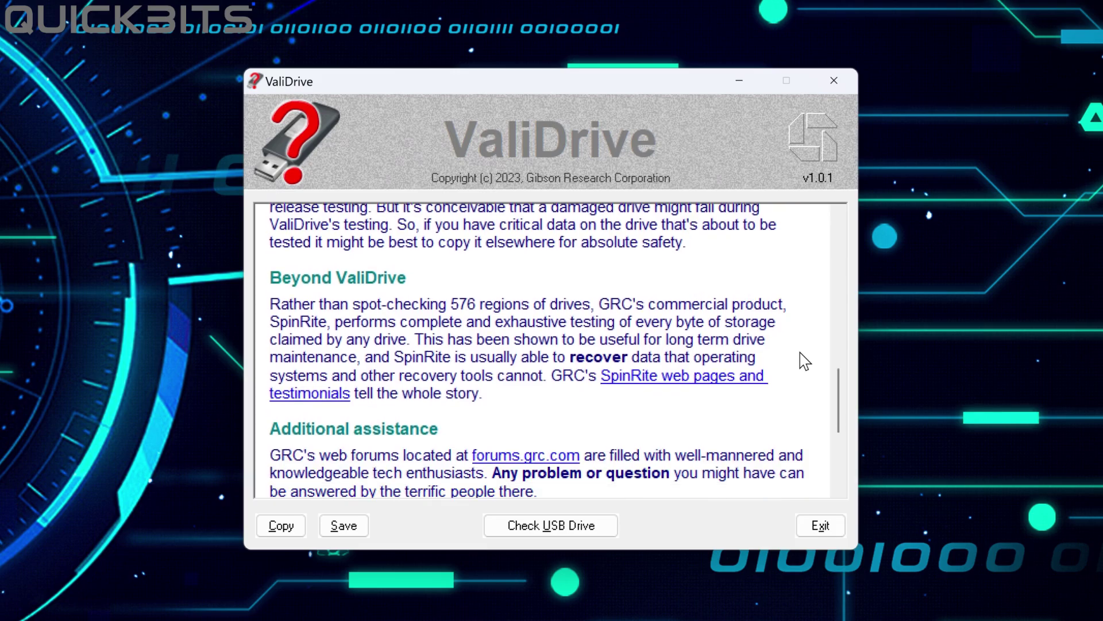
pyautogui.scroll(-4, 800, 353)
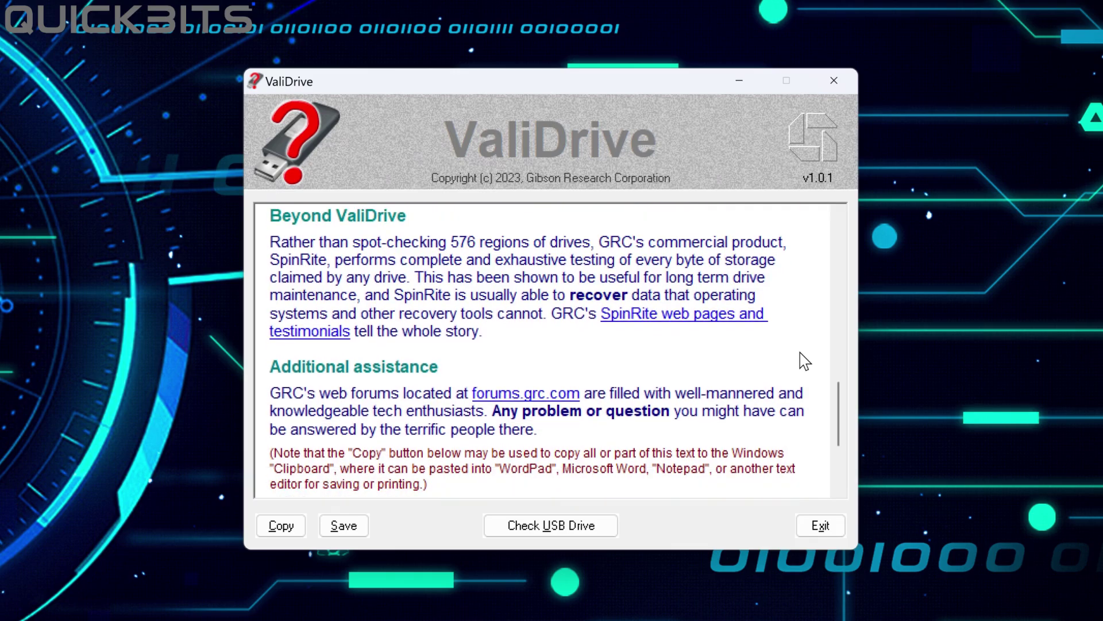
pyautogui.scroll(-2, 803, 361)
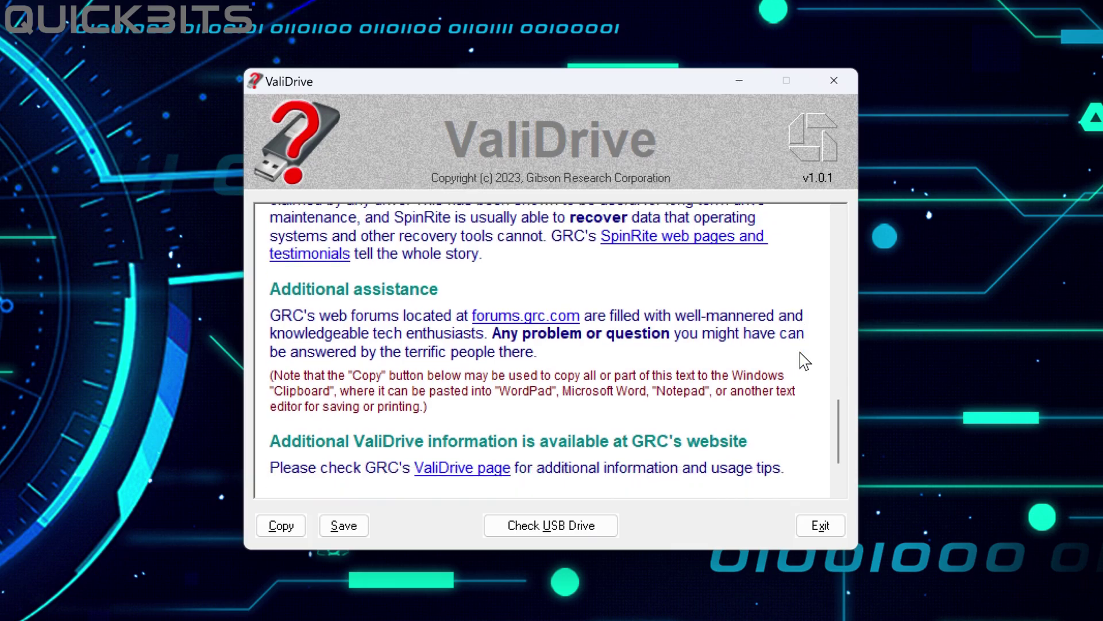
pyautogui.scroll(-5, 800, 353)
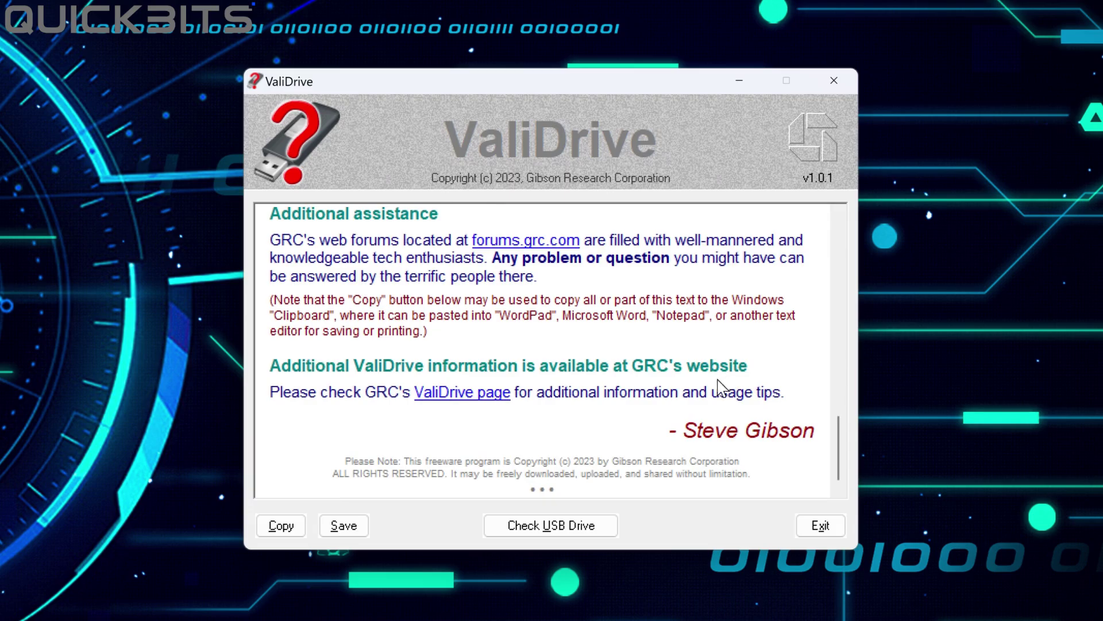
pyautogui.click(573, 531)
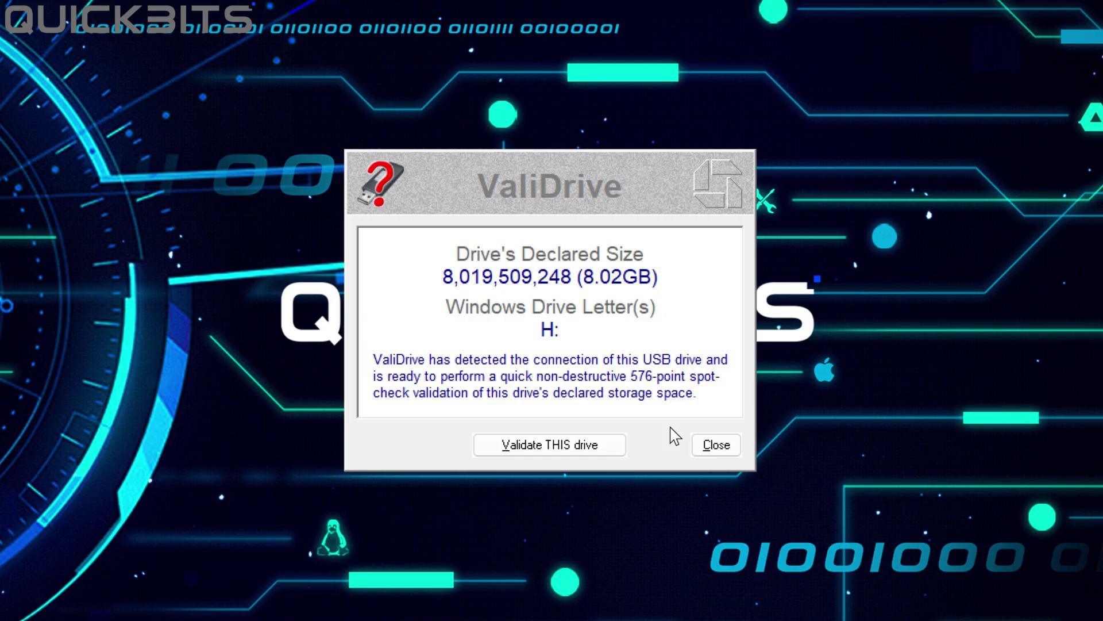
# - Validate drive H: until the map is all green, then close it to see Report #1
pyautogui.click(608, 450)
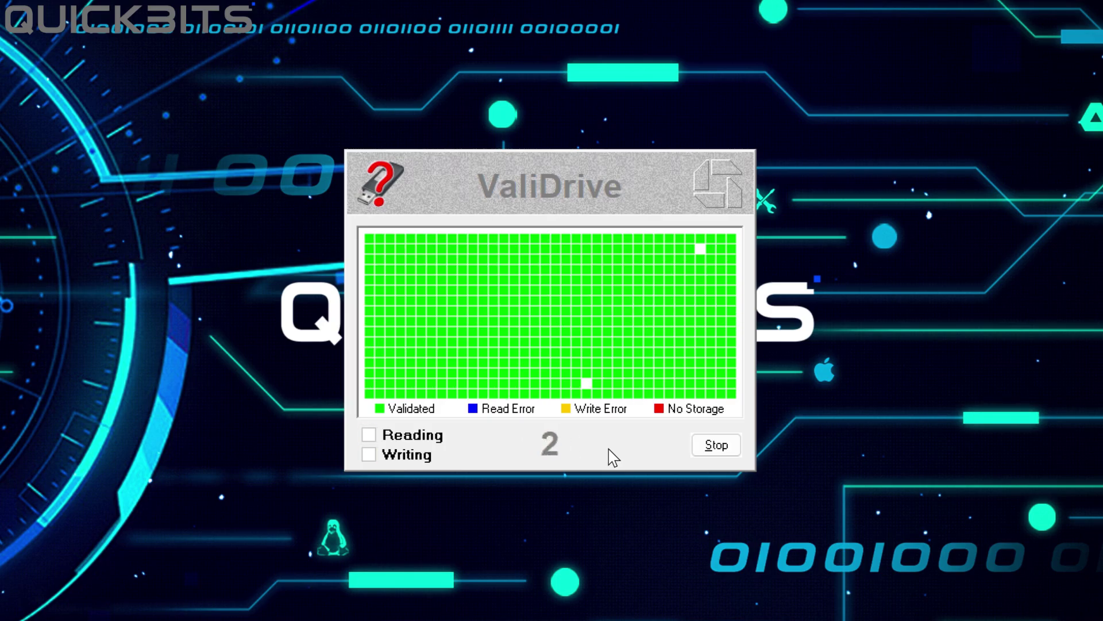
pyautogui.click(729, 444)
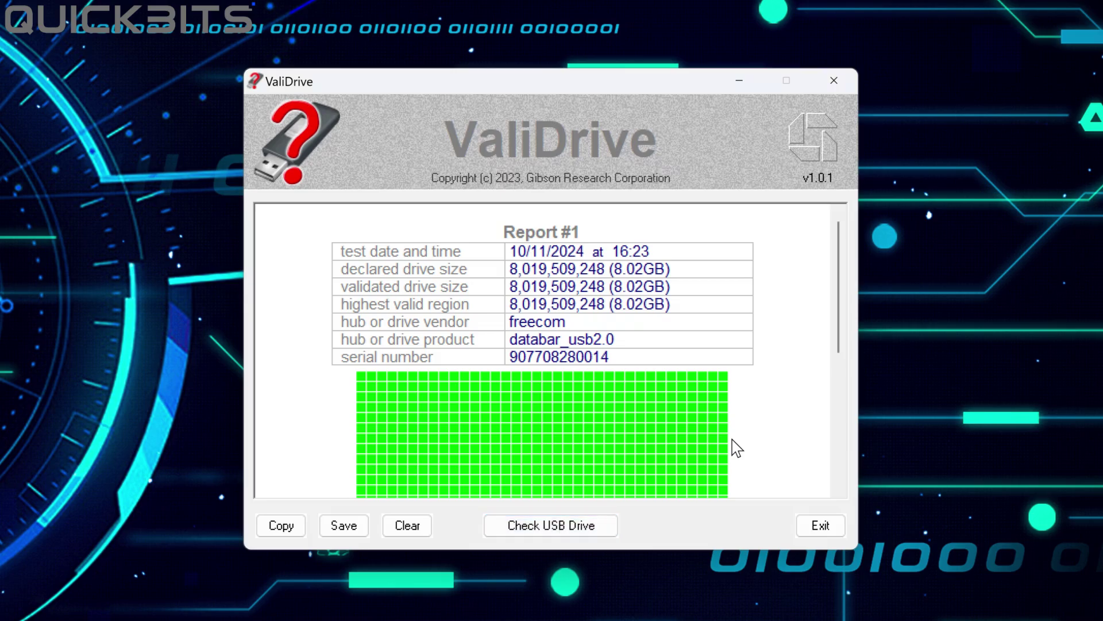
# - Scroll Report #1 down to the performance table showing 1,152 read/write samples
pyautogui.scroll(-1, 748, 433)
pyautogui.scroll(1, 747, 423)
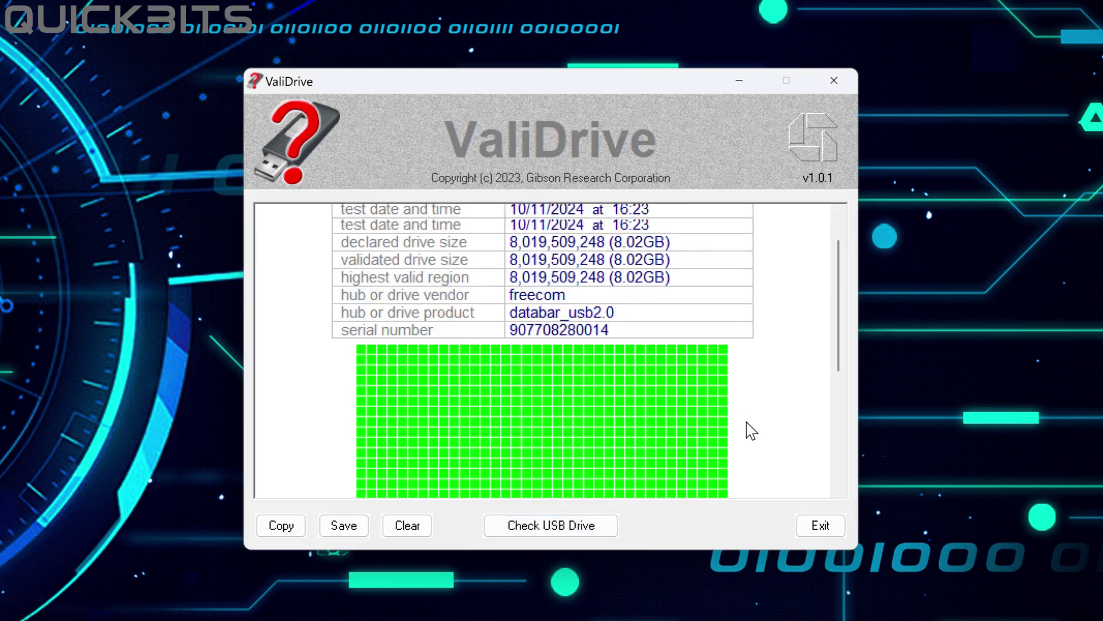
pyautogui.scroll(1, 752, 431)
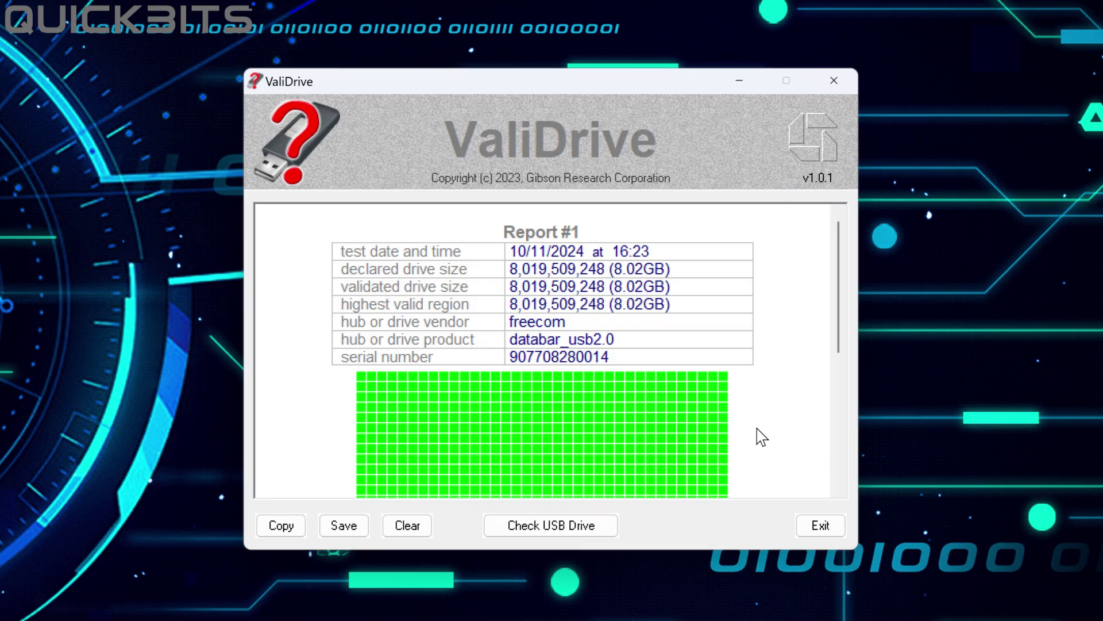
pyautogui.scroll(-4, 757, 429)
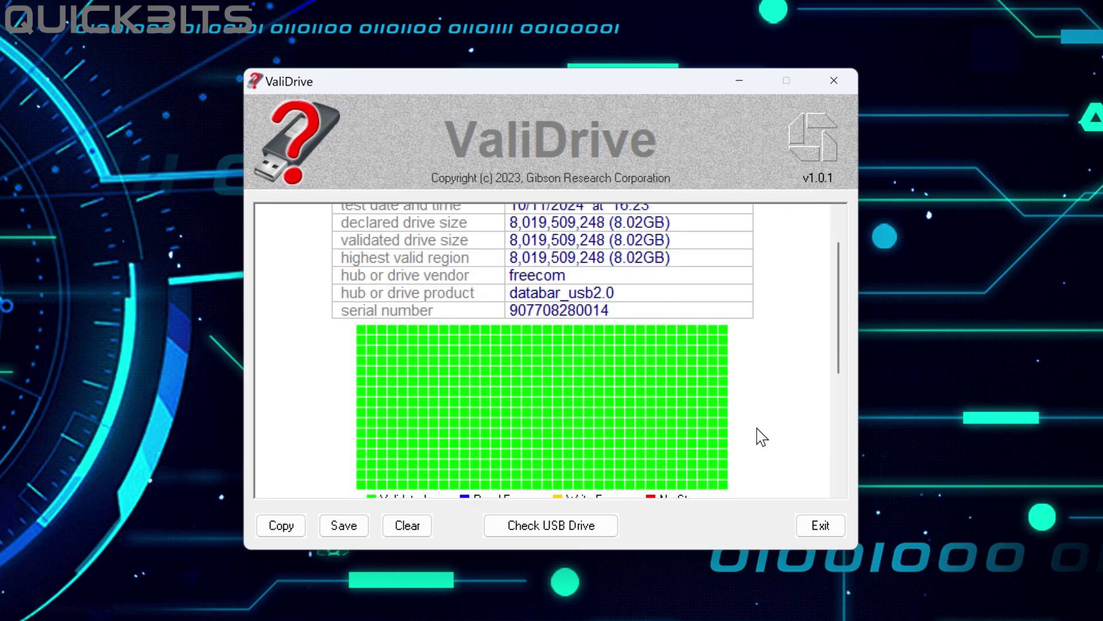
pyautogui.scroll(-4, 757, 430)
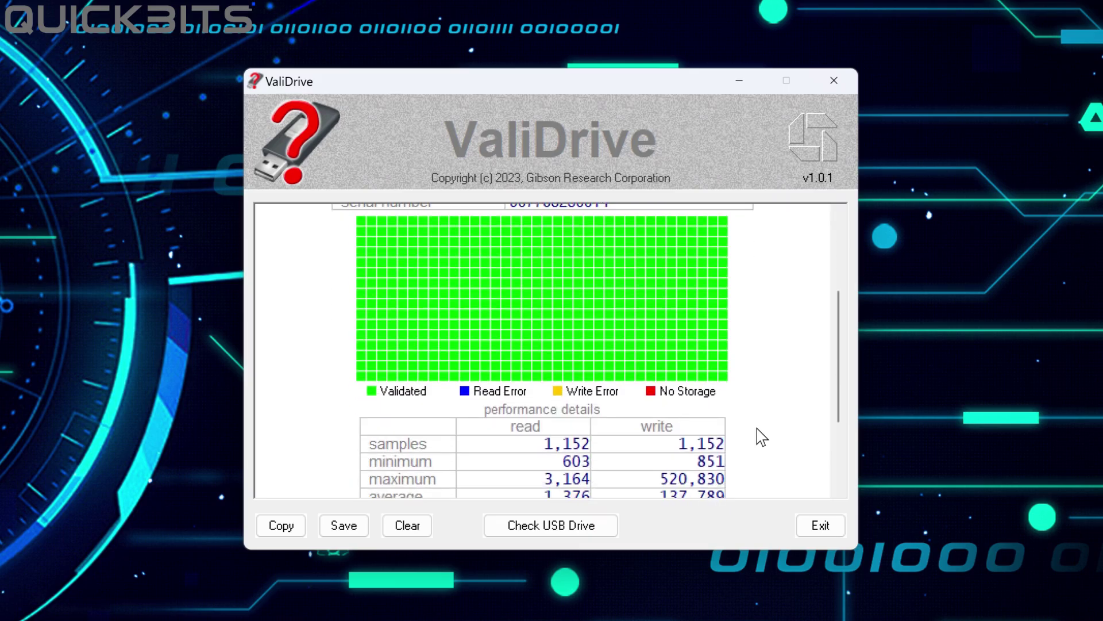
pyautogui.scroll(-3, 757, 430)
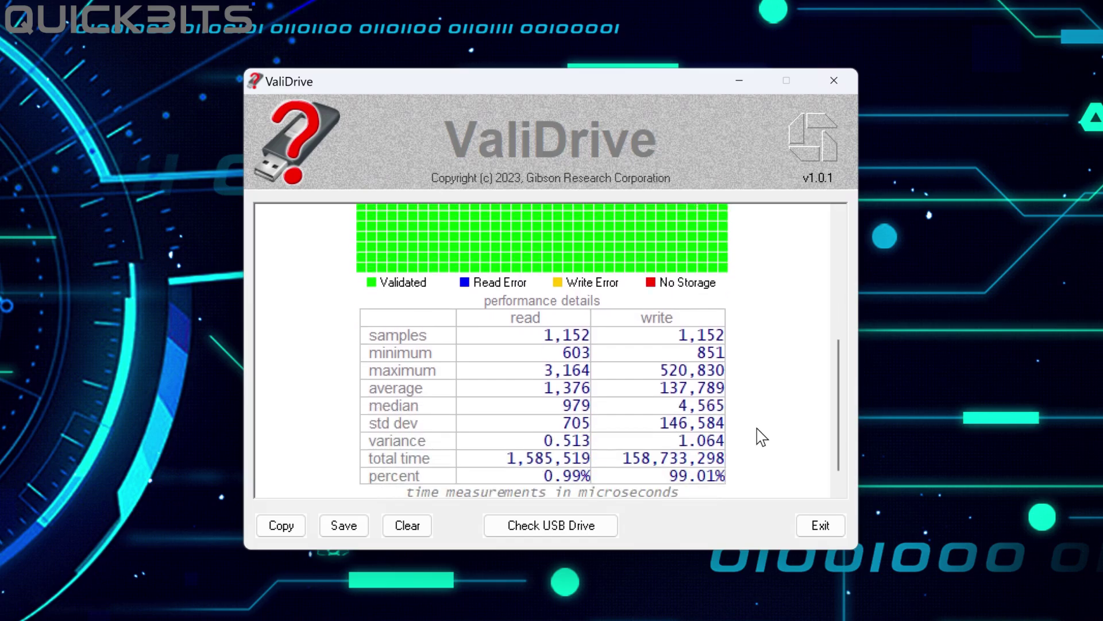